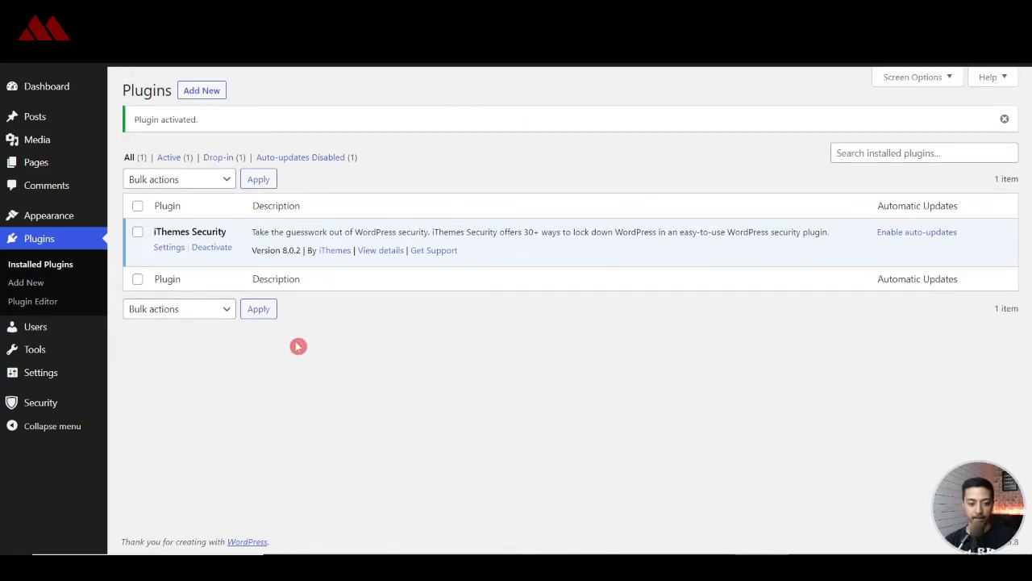
- Skip the site-type choice in the setup wizard, keeping Local and Network Brute Force lockouts enabled
click(171, 249)
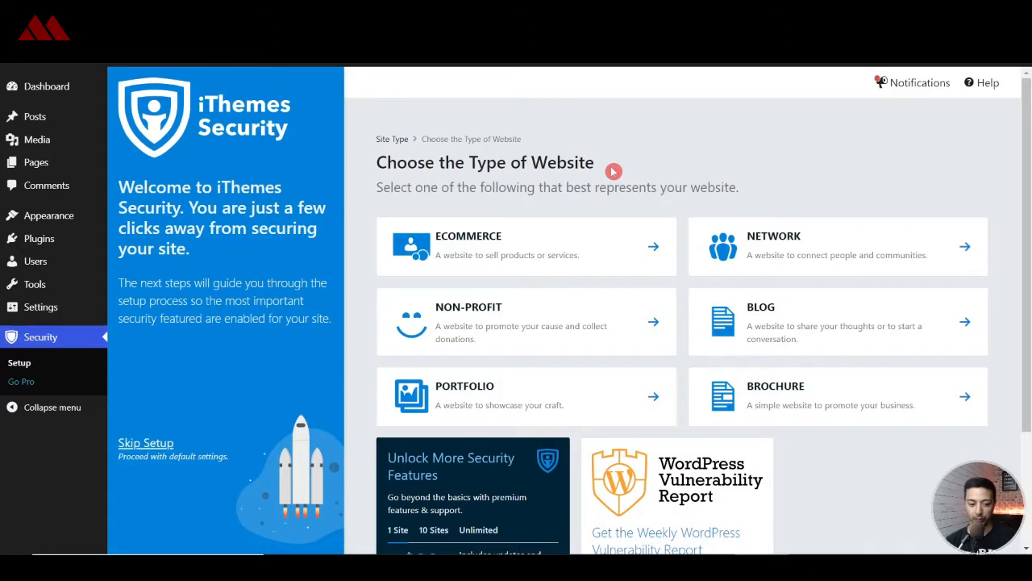
scroll(614, 171, down, 2)
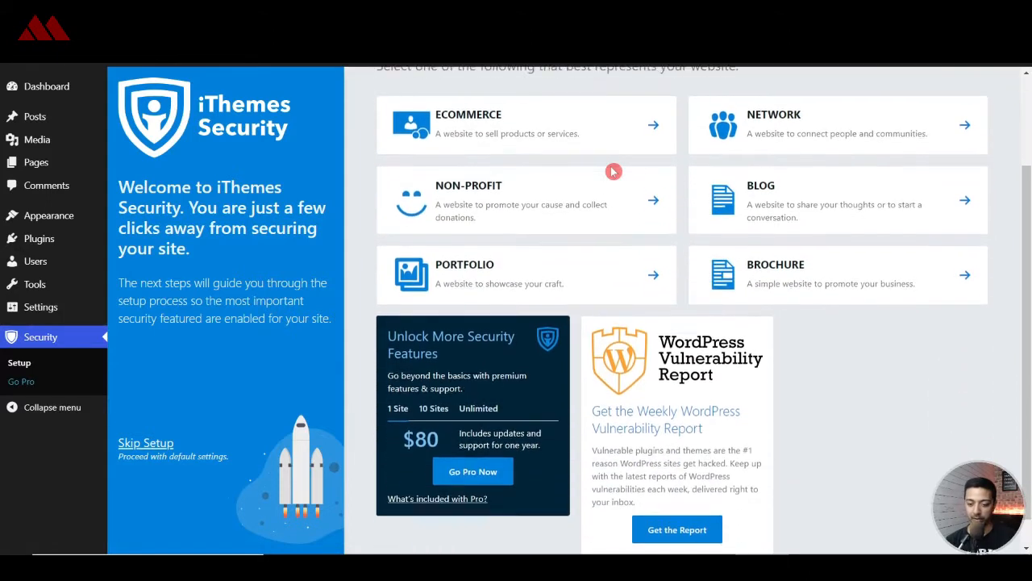
click(166, 443)
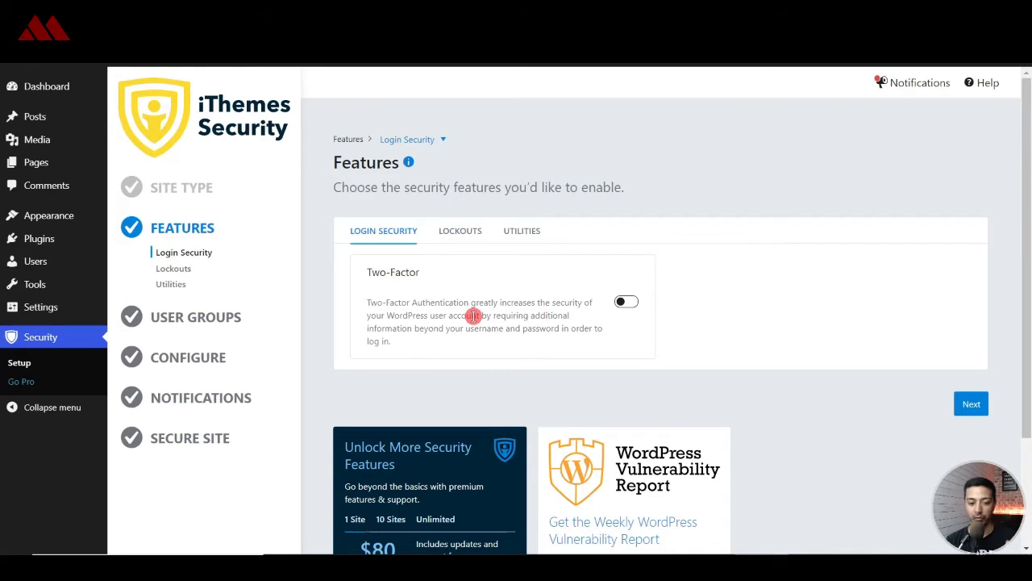
click(462, 236)
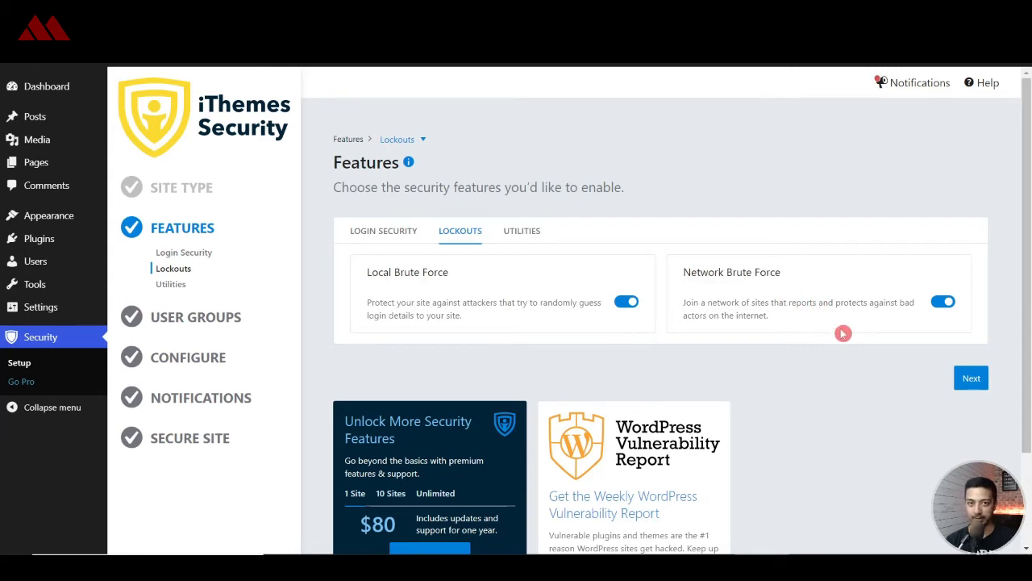
click(971, 378)
- Accept the default user groups without editing their settings
click(971, 403)
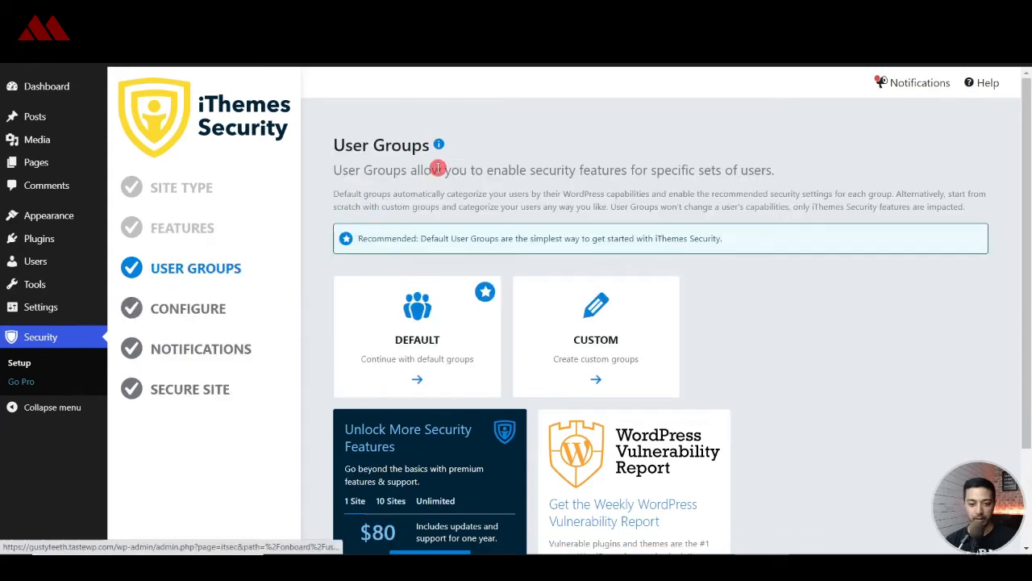
scroll(817, 304, down, 1)
scroll(817, 303, down, 1)
scroll(551, 333, up, 2)
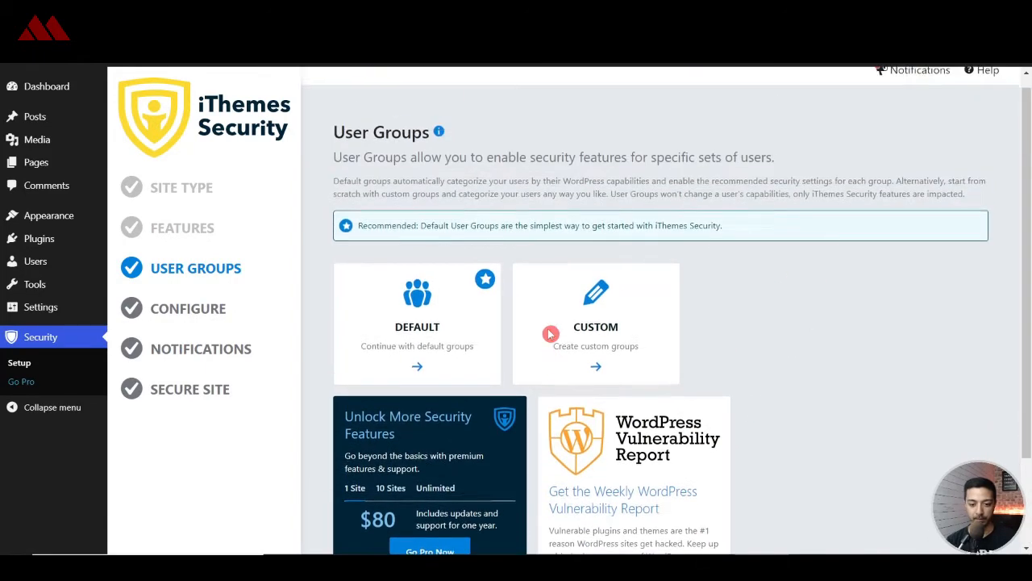
click(420, 321)
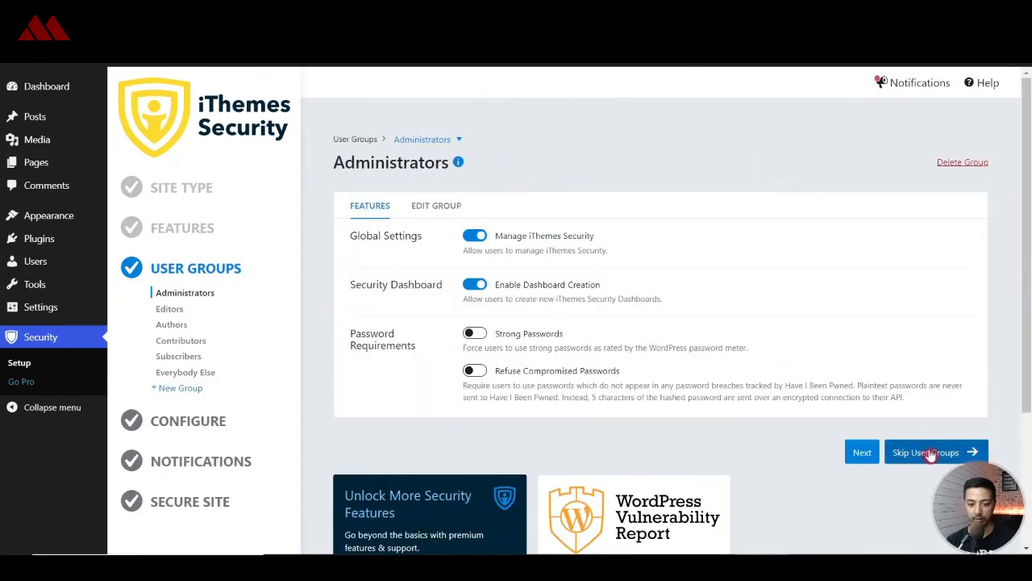
click(958, 454)
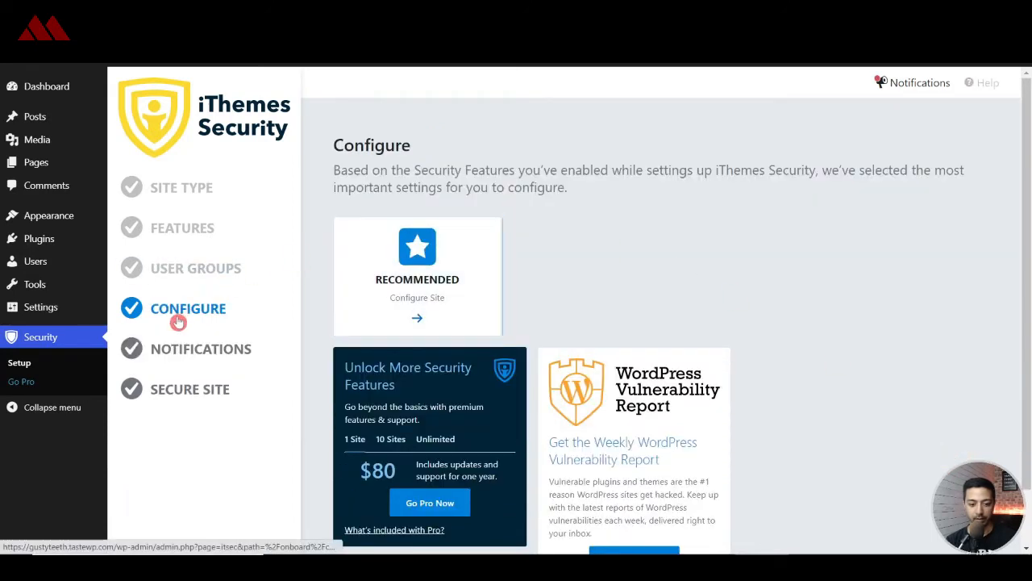
- Apply the recommended configuration, accepting the Global Settings and Network Brute Force defaults
click(419, 305)
scroll(585, 309, down, 2)
scroll(585, 309, up, 2)
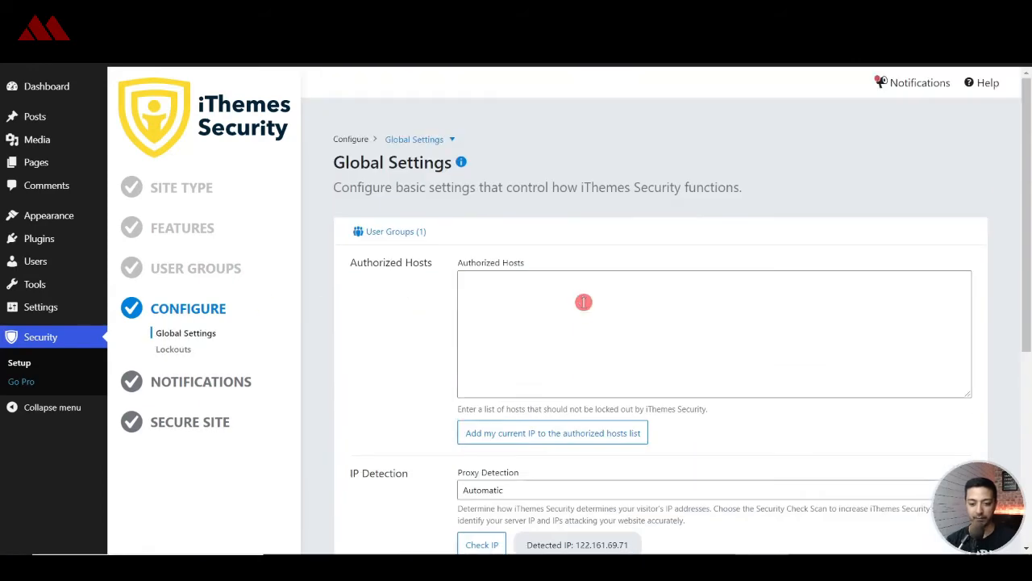
scroll(583, 301, down, 4)
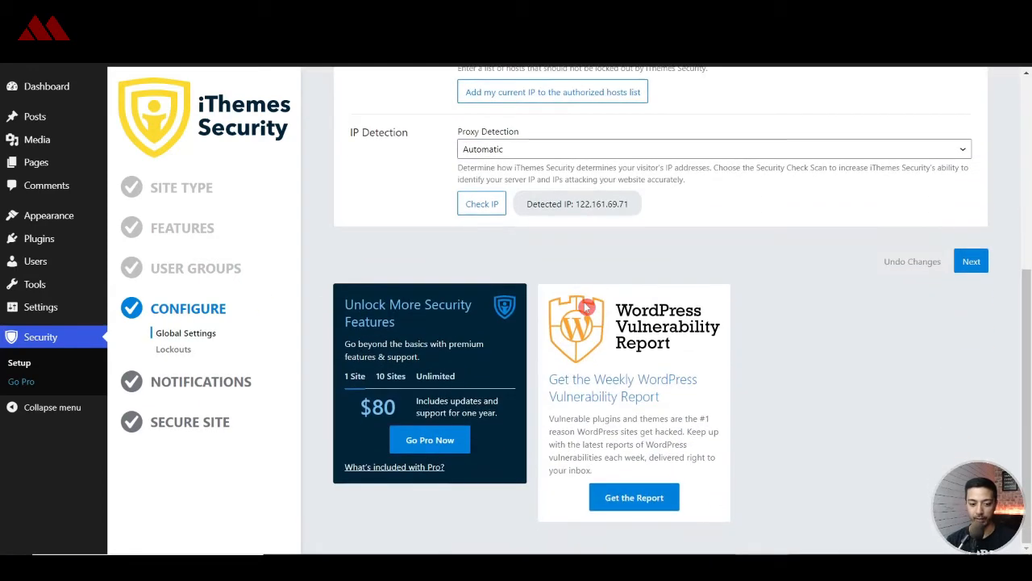
click(971, 264)
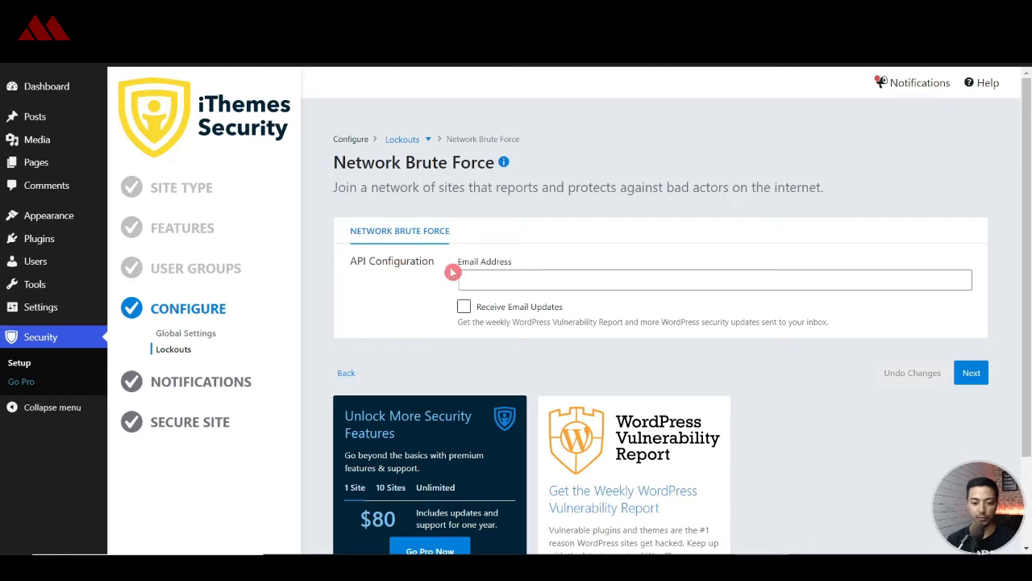
click(970, 374)
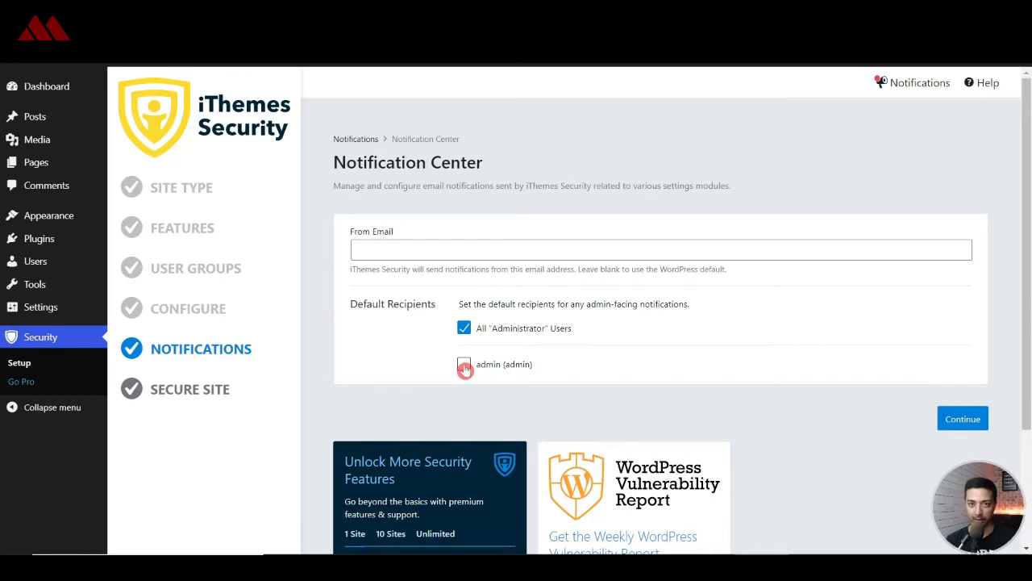
- Accept the notification defaults, review the features overview, and secure the site
click(957, 415)
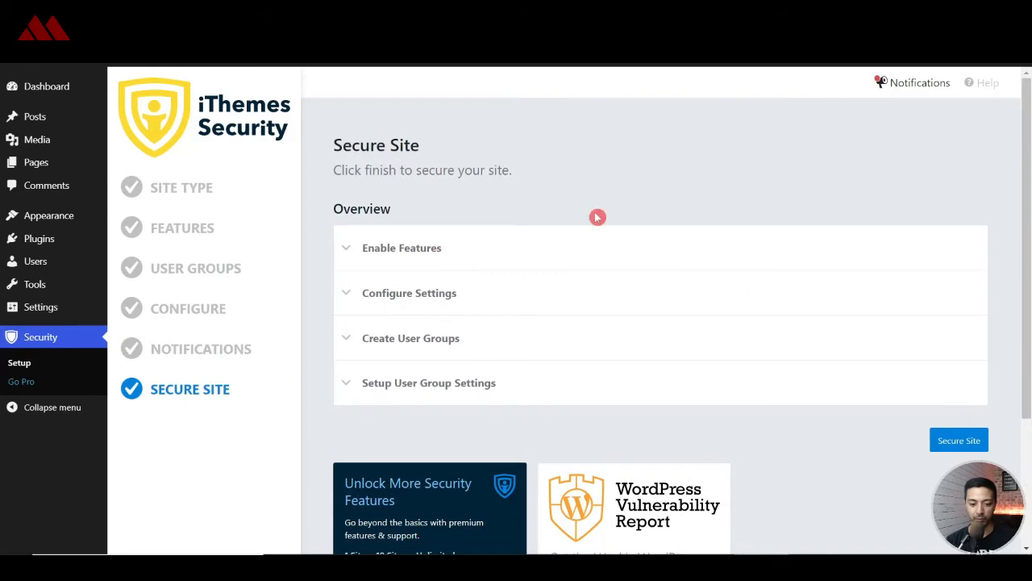
click(353, 249)
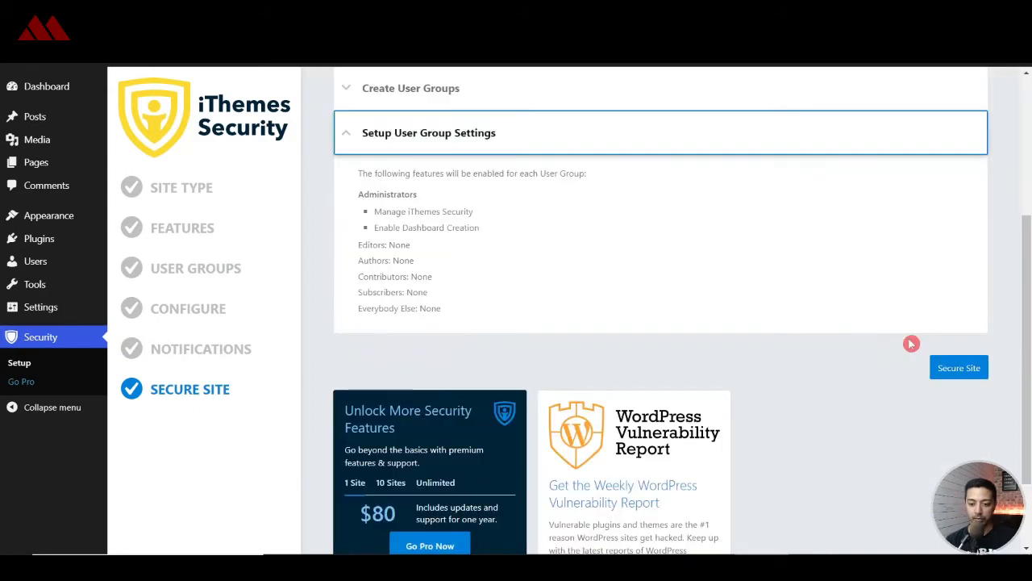
scroll(716, 290, up, 2)
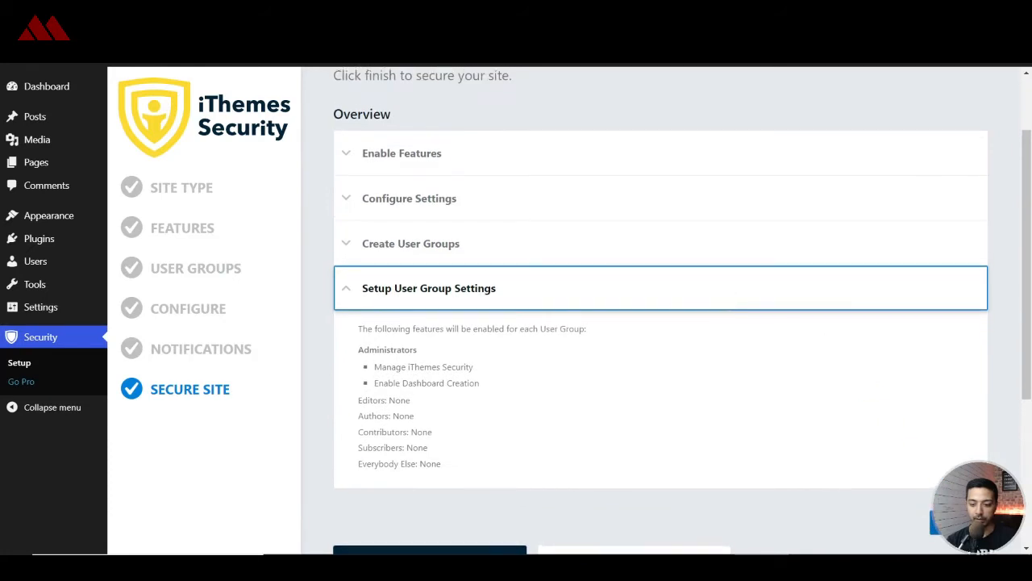
click(958, 523)
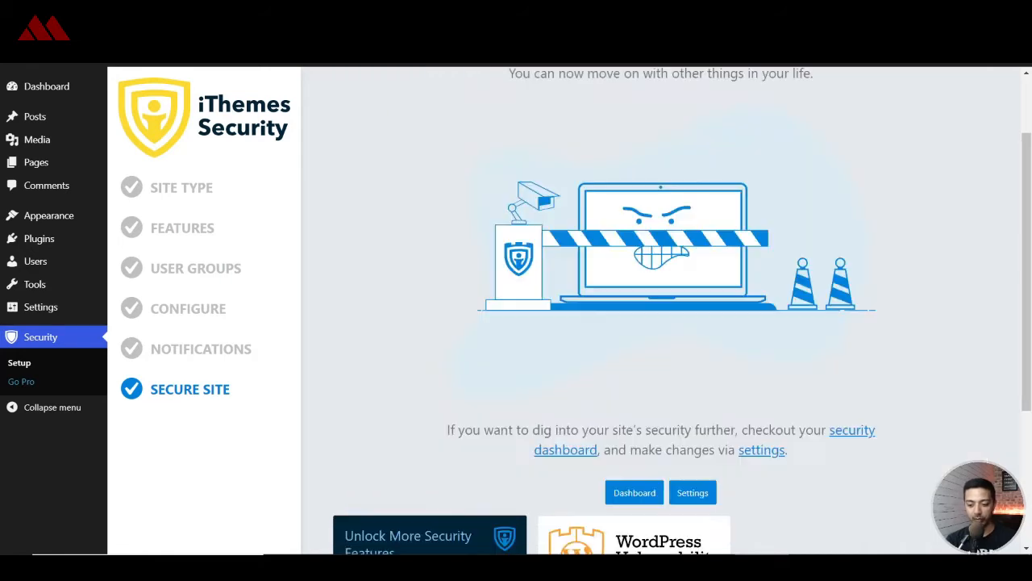
- Open the Local Brute Force lockout settings and enable automatic banning of the 'admin' username
click(705, 494)
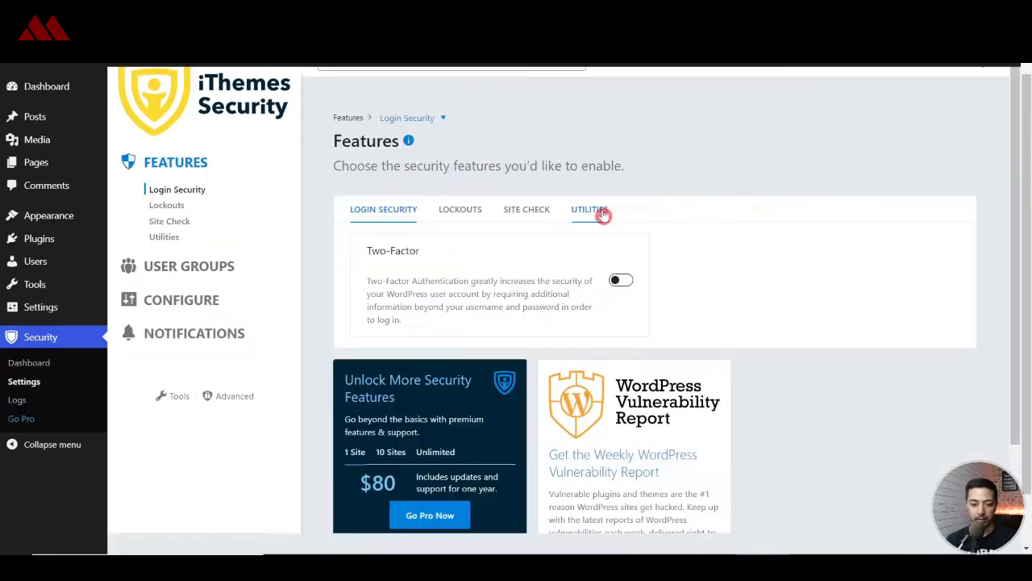
click(603, 215)
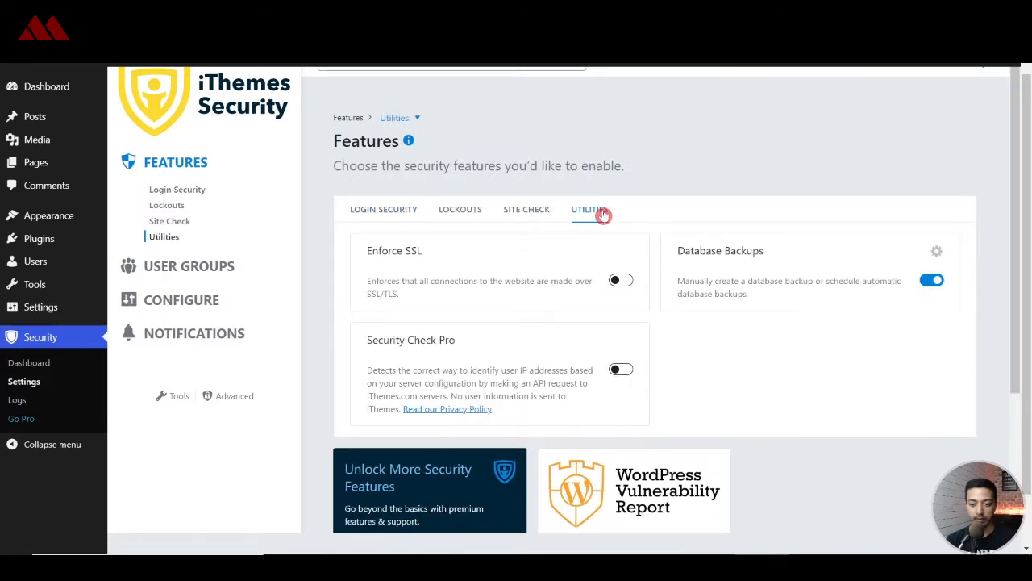
click(460, 214)
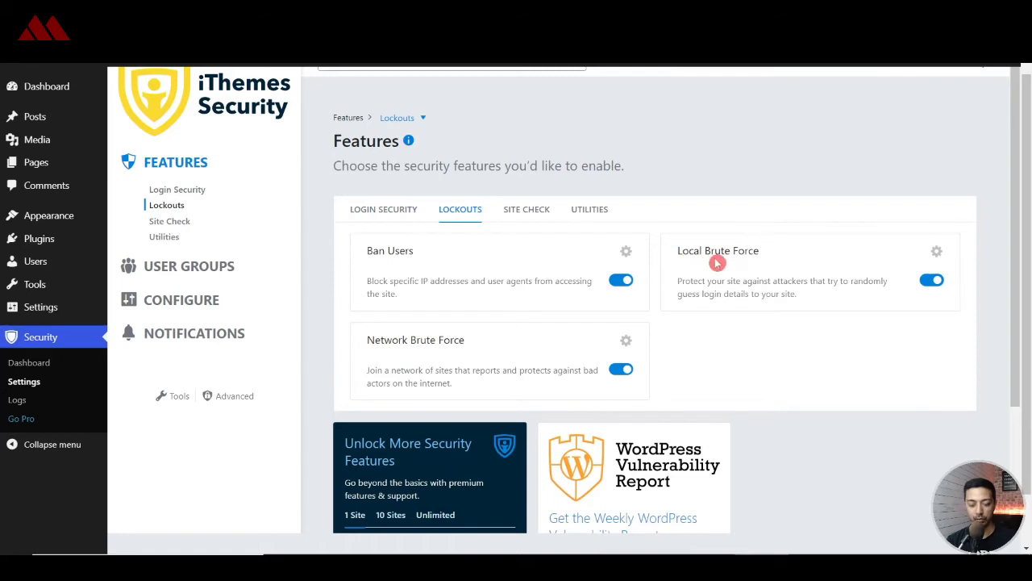
click(936, 253)
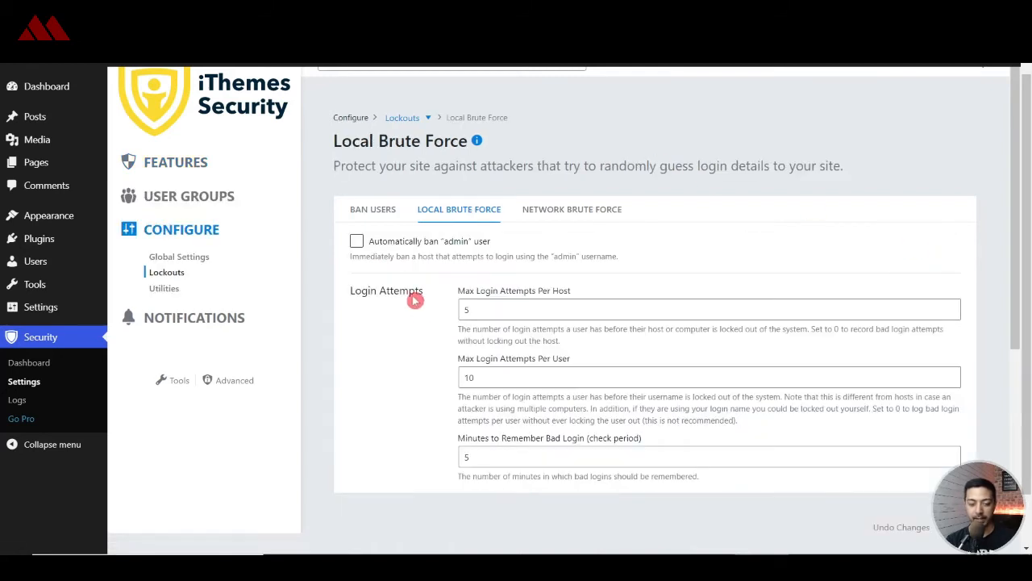
click(357, 241)
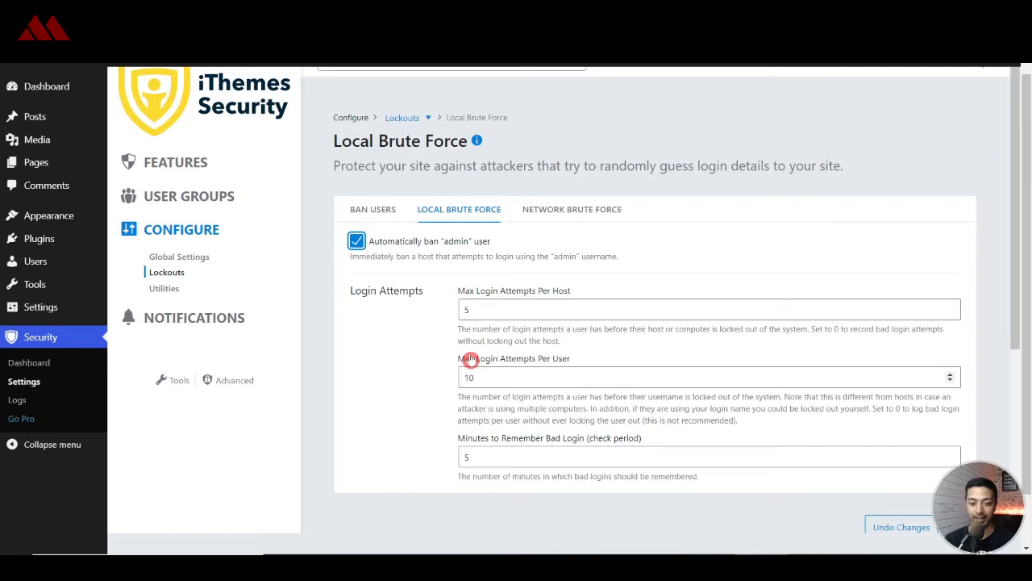
- Set local brute-force limits to 3 attempts per host and 3 per user, then save
click(485, 312)
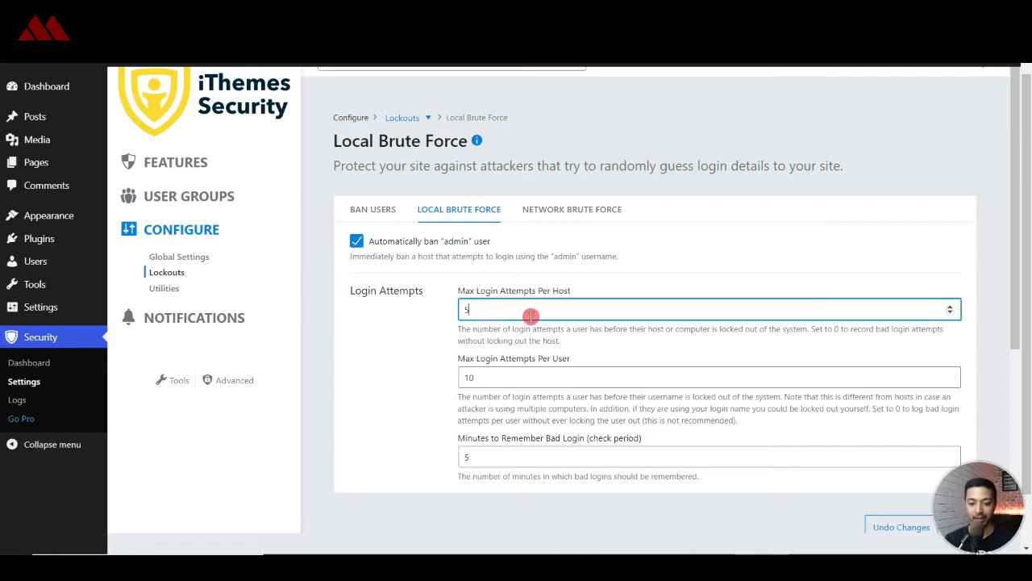
double_click(531, 315)
text(3)
key(Tab)
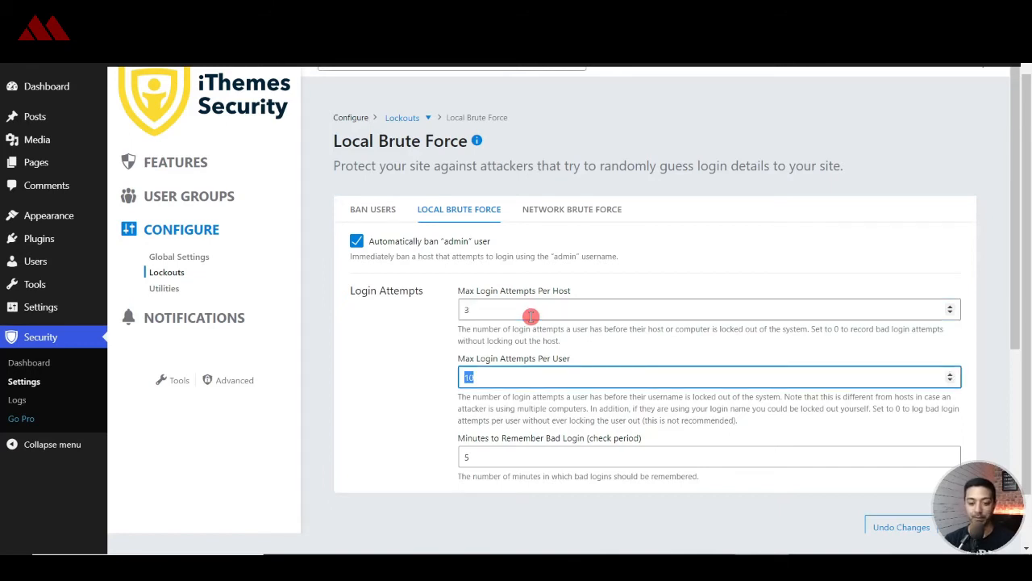
text(3)
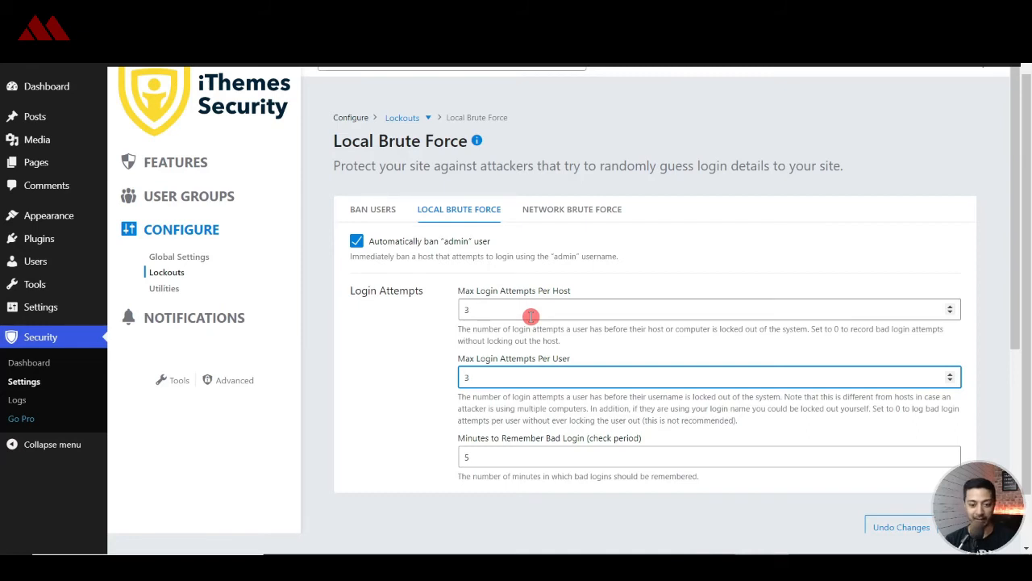
key(Tab)
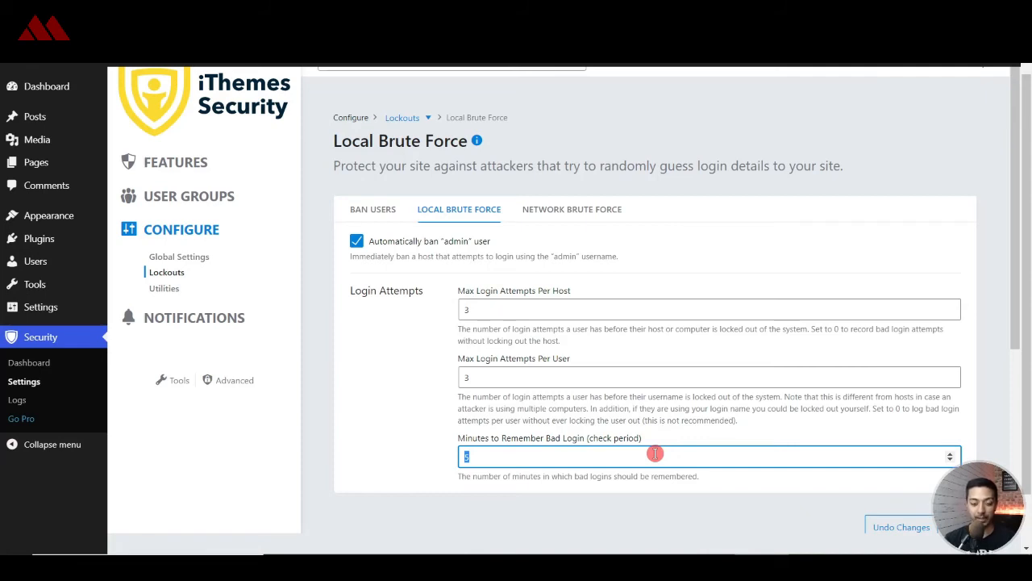
text(5)
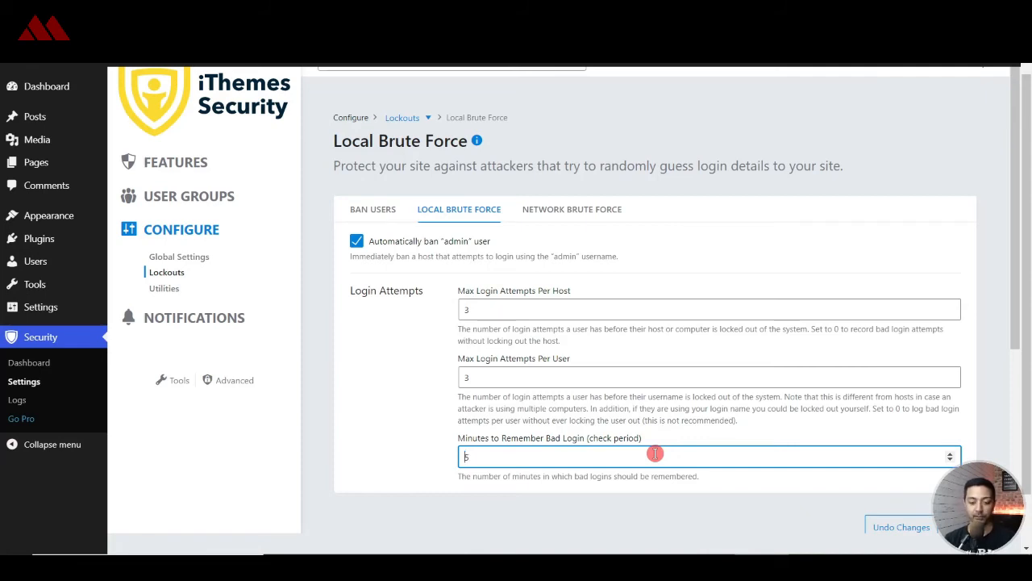
text(1)
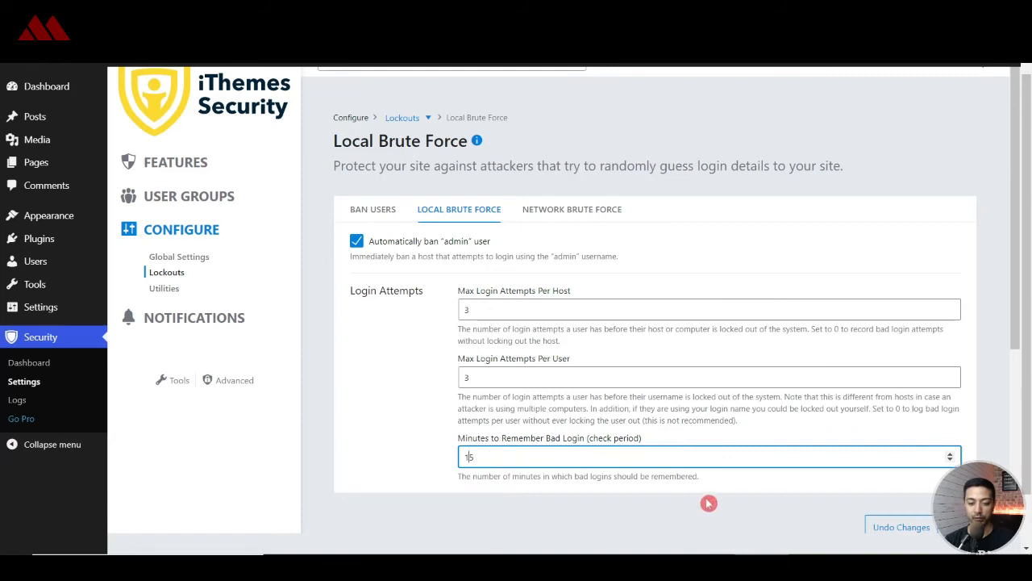
scroll(714, 505, down, 1)
click(960, 462)
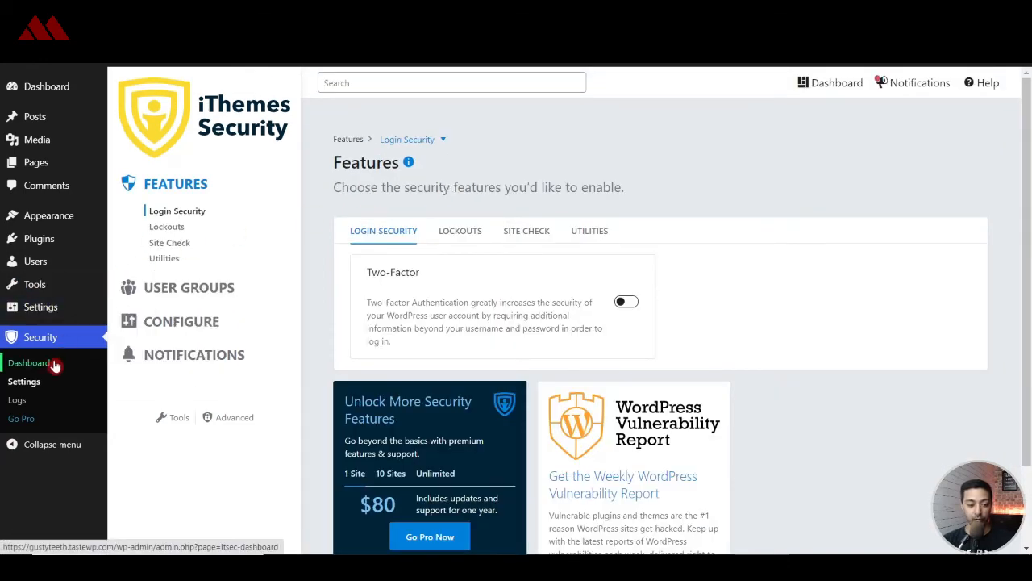
- In the Security dashboard, check the empty Banned Users list and start adding a host ban
click(50, 367)
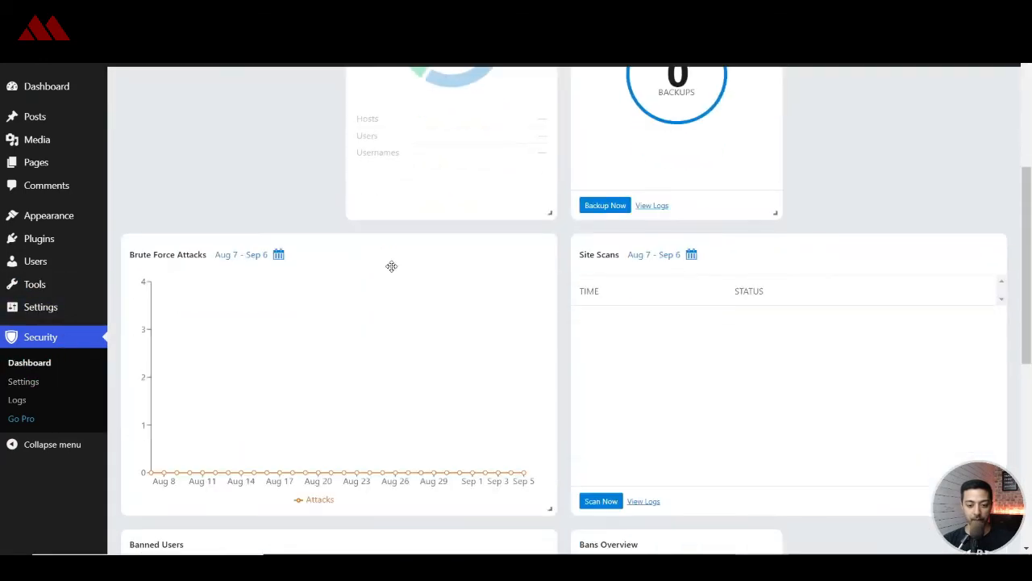
scroll(392, 269, down, 6)
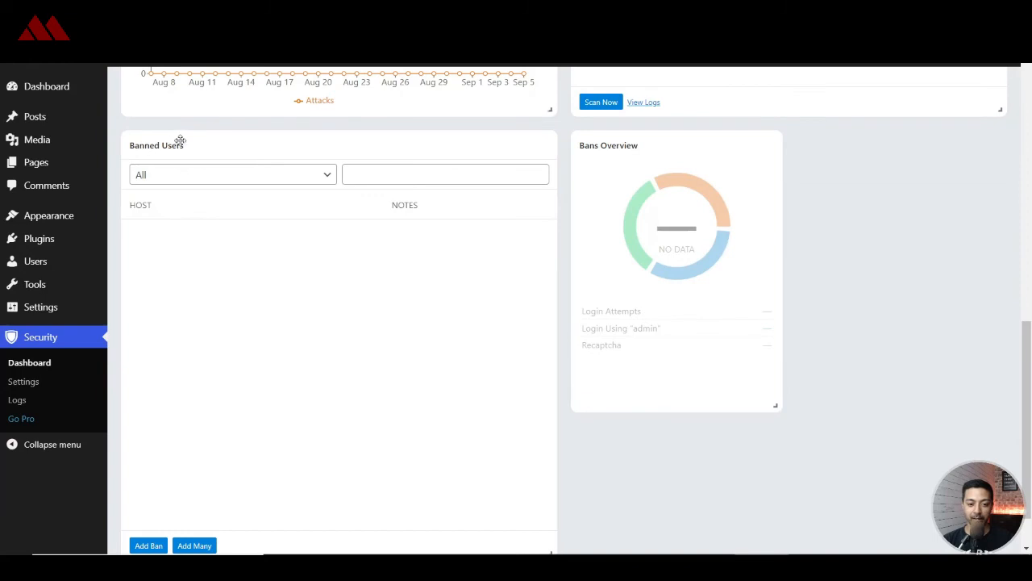
click(148, 545)
click(180, 339)
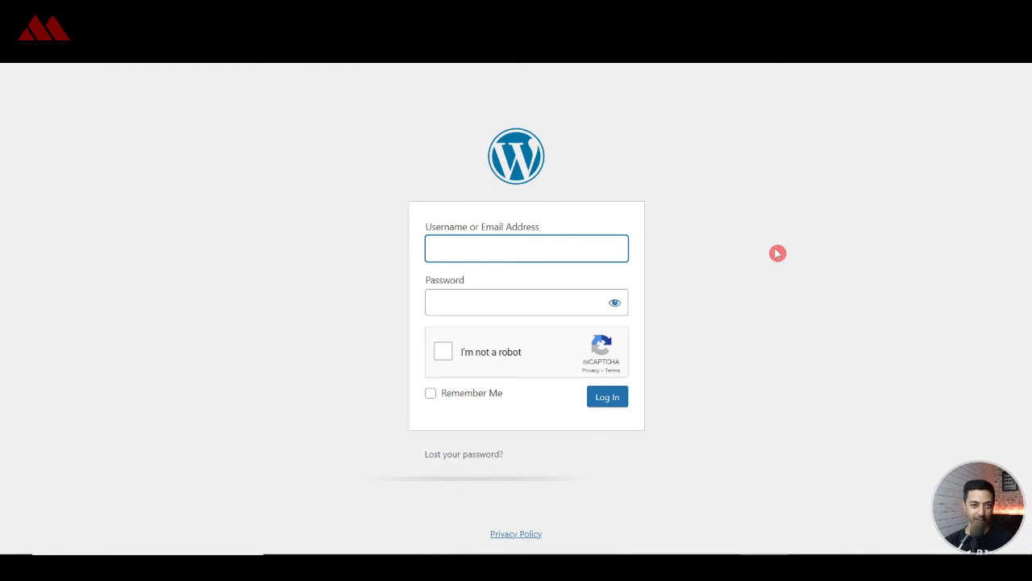
- Attempt a login as 'admin' with a test password, passing the reCAPTCHA check
text(admin)
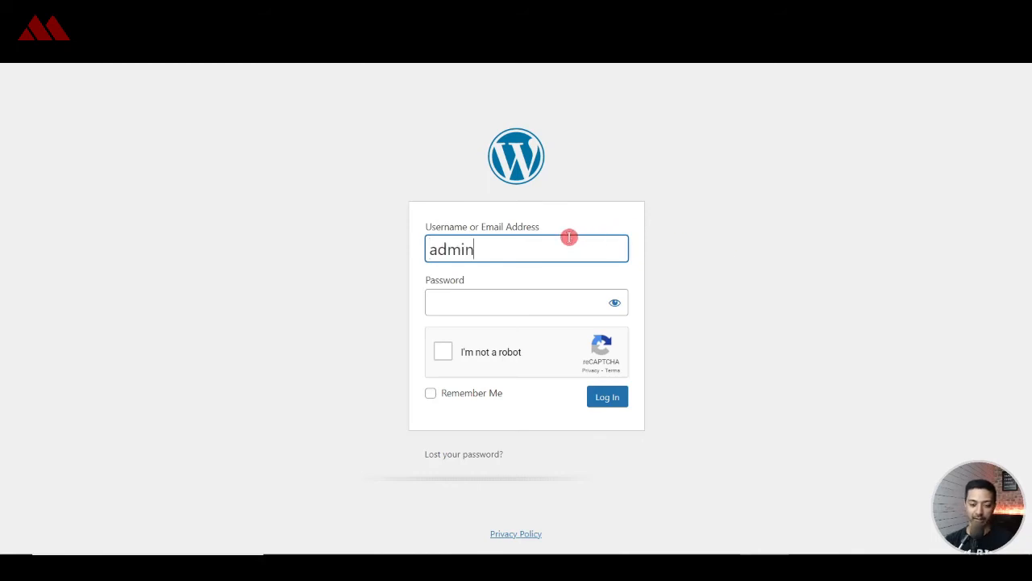
key(Tab)
text(pass)
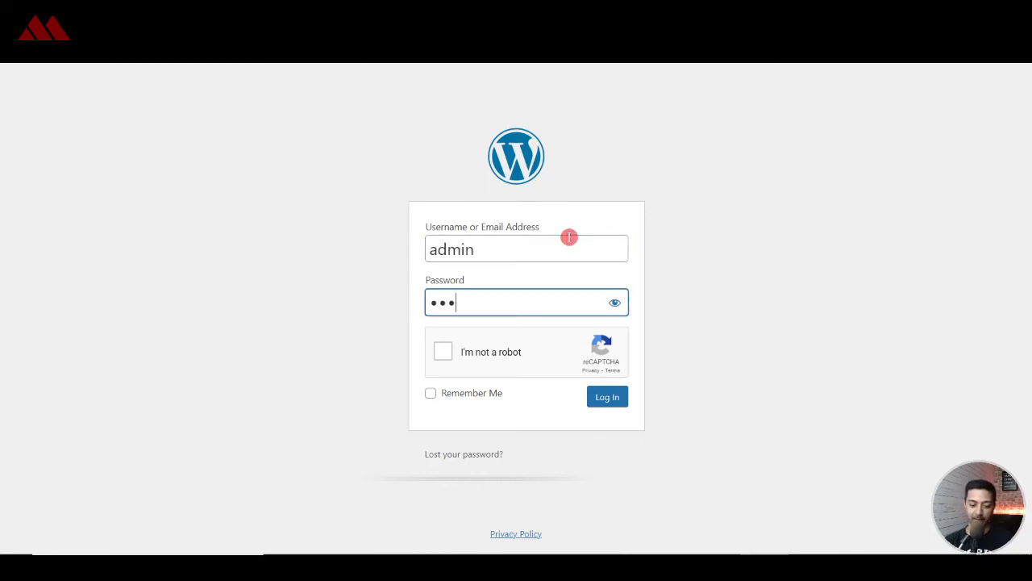
key(ctrl+a)
text(password1)
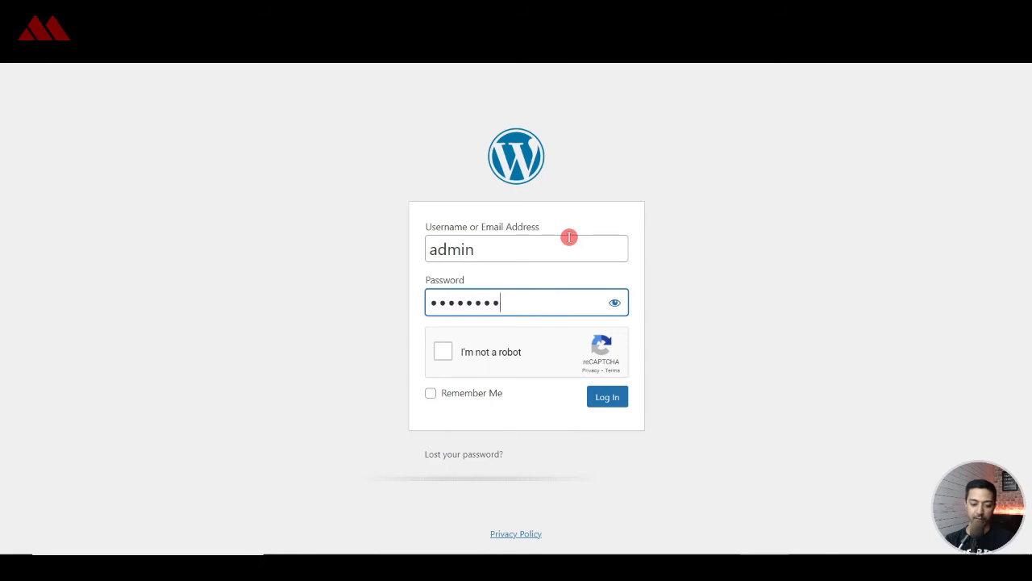
click(443, 352)
click(610, 397)
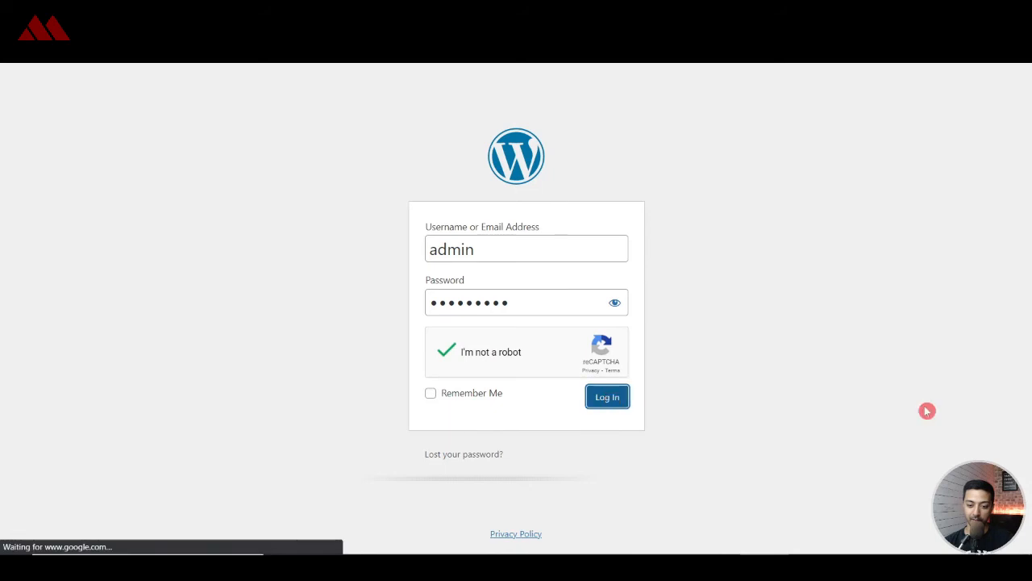
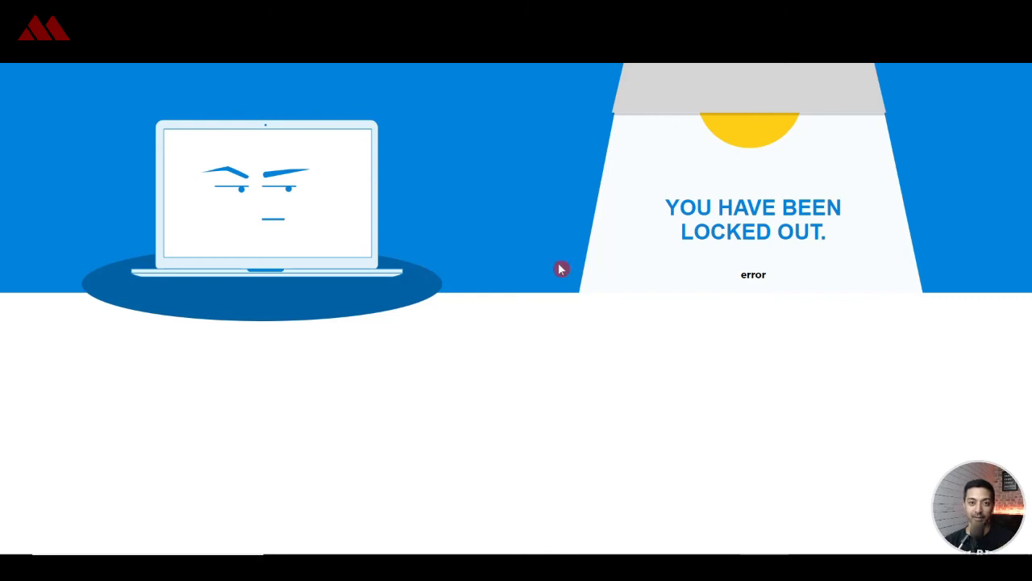
click(469, 567)
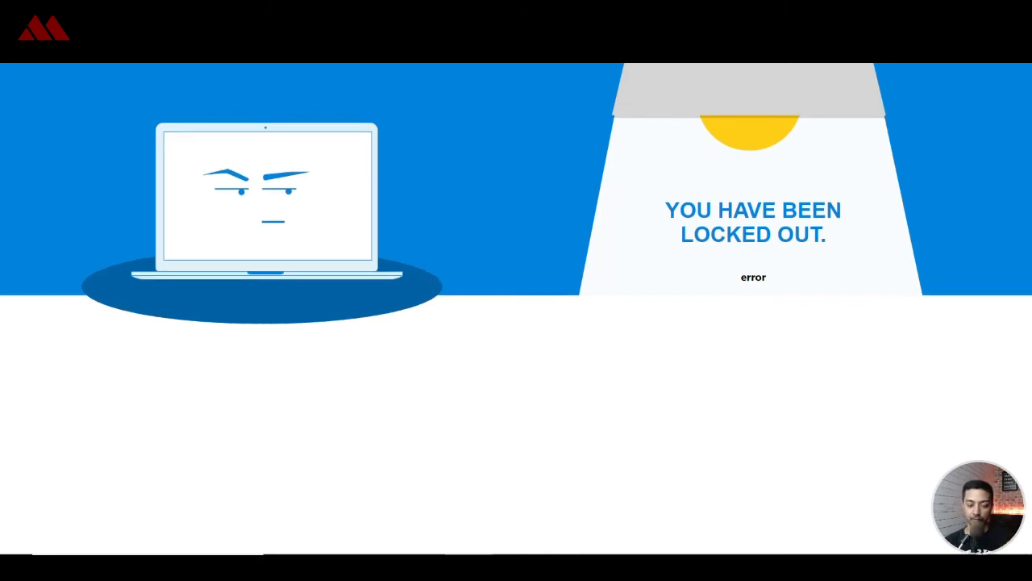